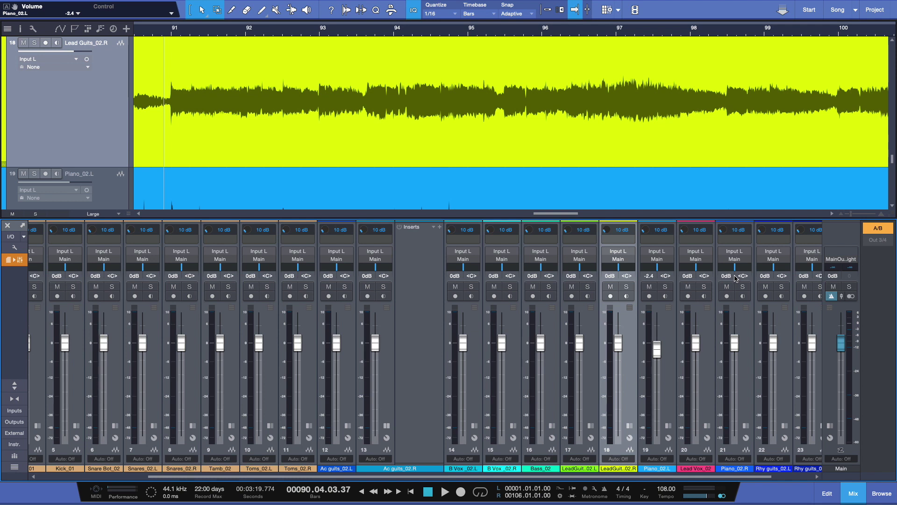
Solo Lead Guits_02.R and Piano_02.L, then play them back and stop.
left_click(627, 287)
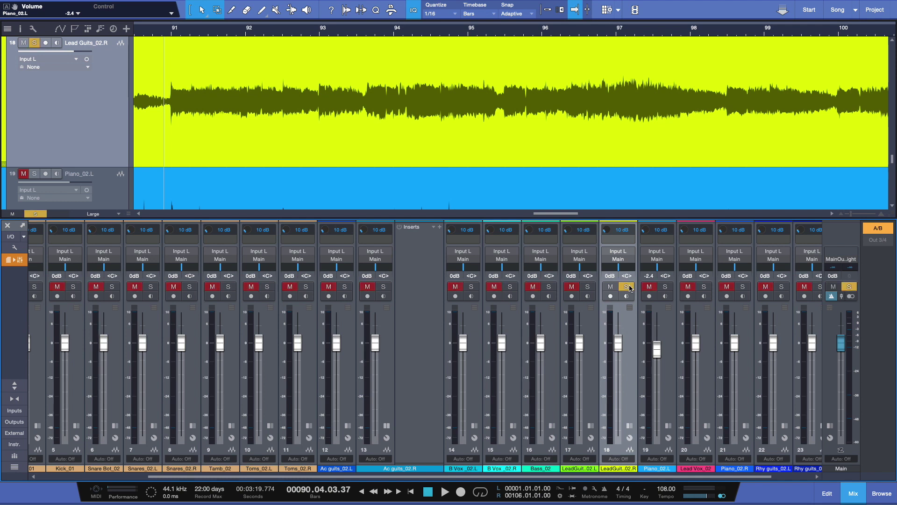
left_click(665, 287)
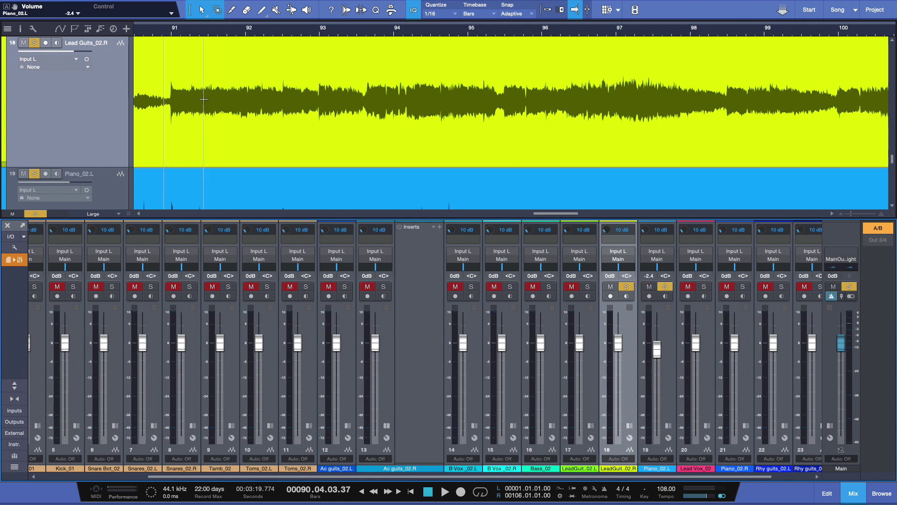
key("space")
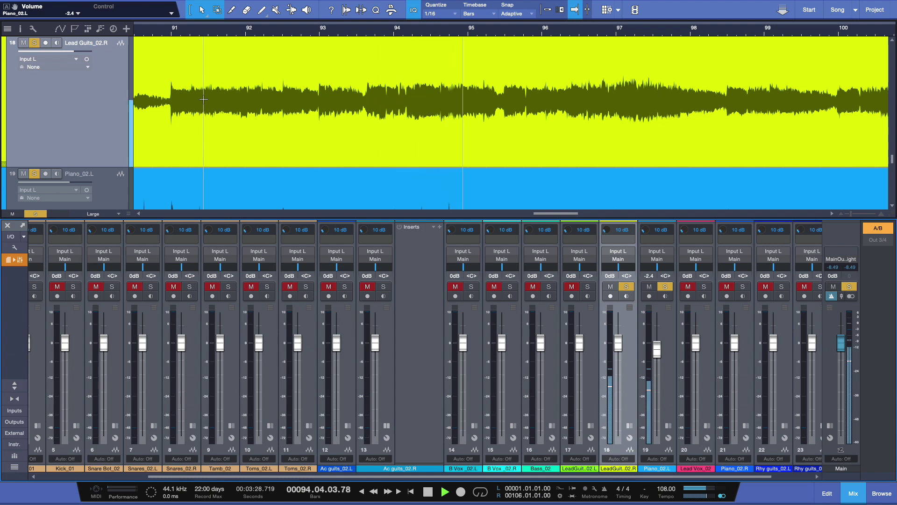
key("space")
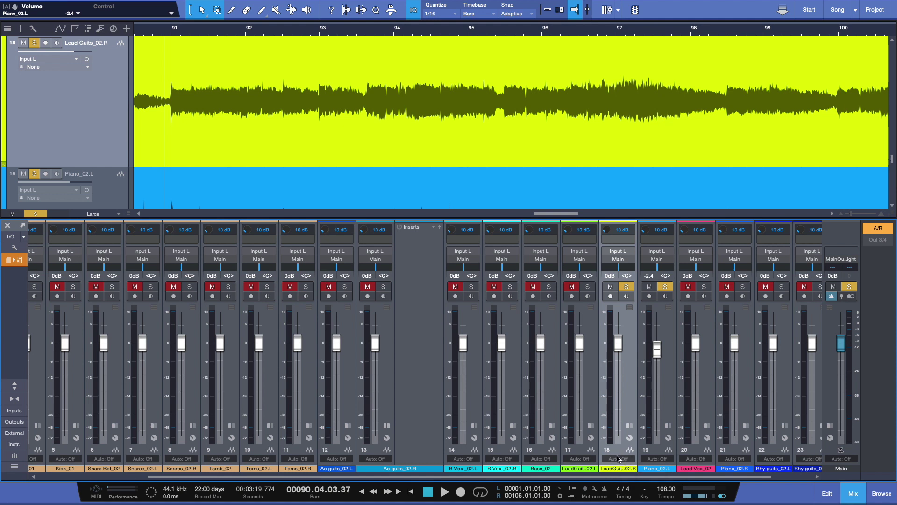
Enlarge the track area above the mixer and expand Lead Guits_02.R's Volume and Pan envelopes.
left_click(618, 459)
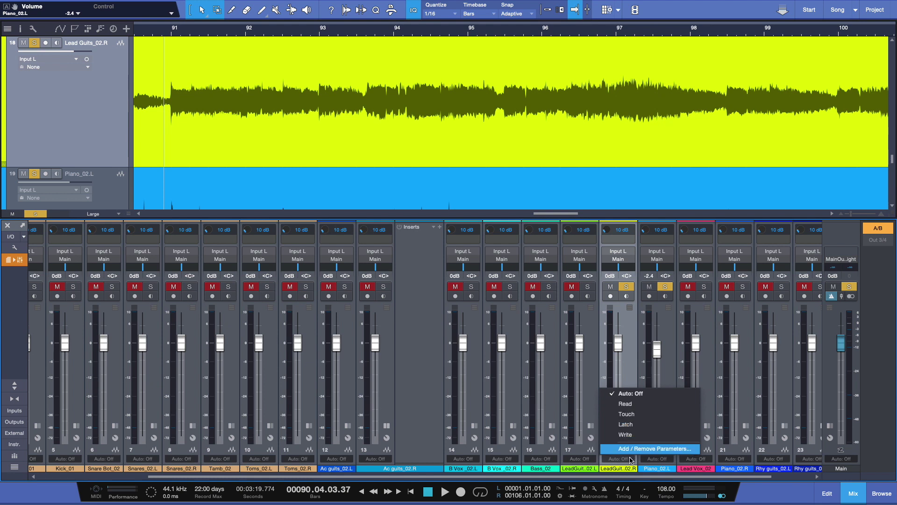
left_click(633, 374)
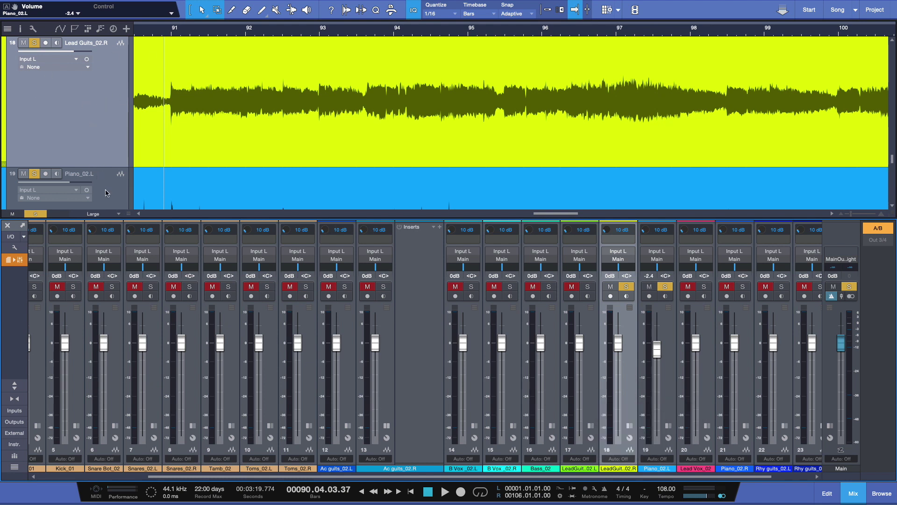
left_click_drag(198, 219, 199, 251)
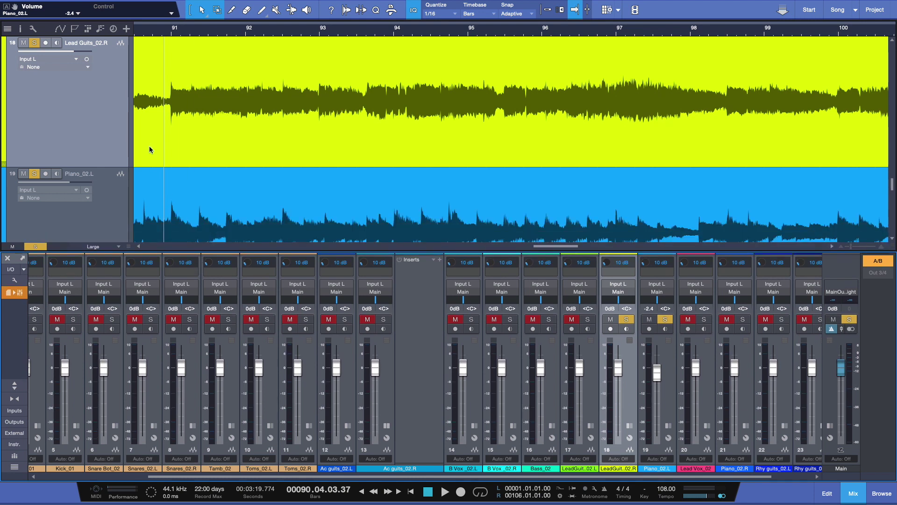
right_click(118, 44)
left_click(143, 49)
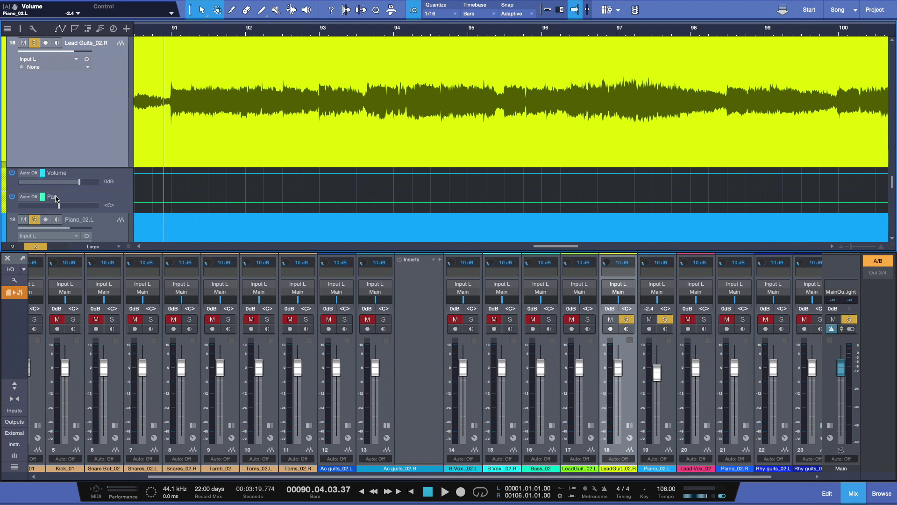
left_click(54, 5)
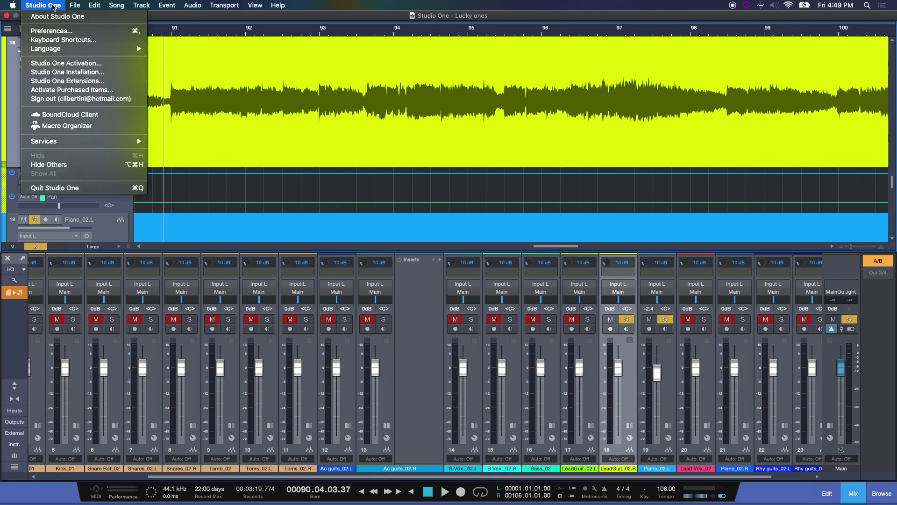
left_click(54, 31)
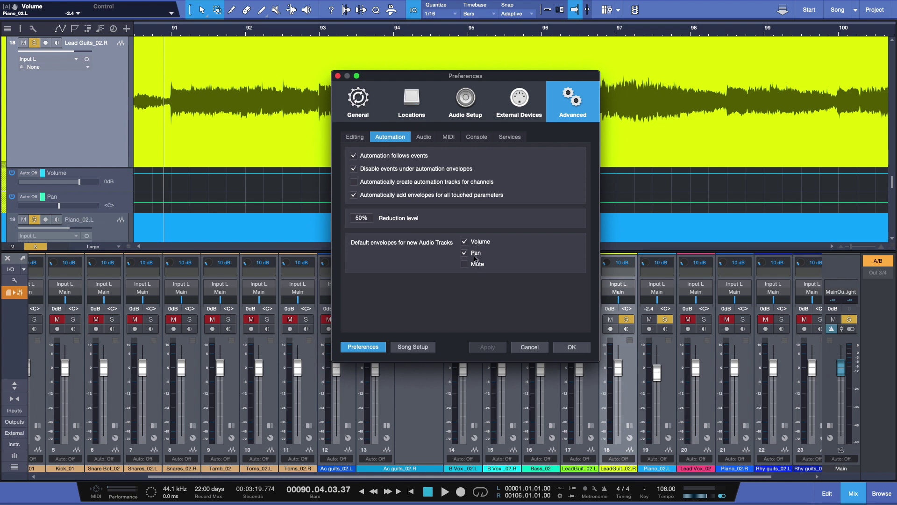
left_click(572, 347)
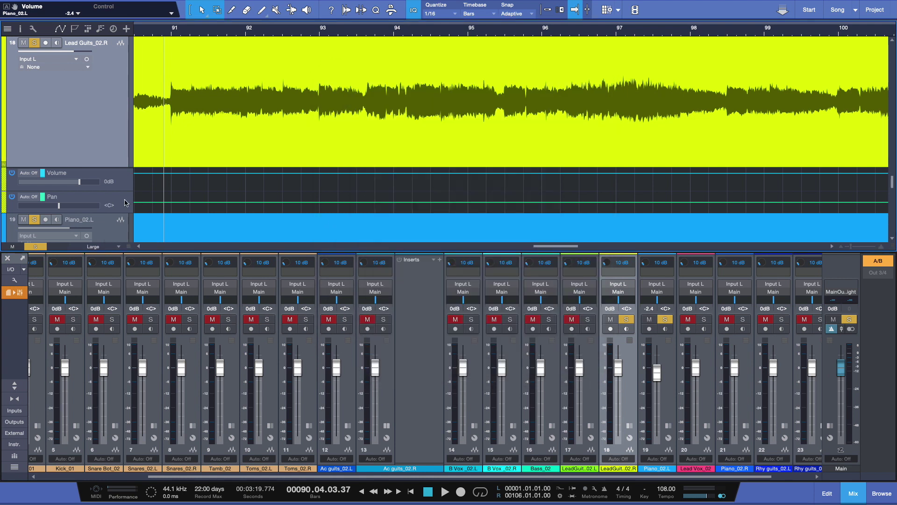
Make the lead guitar's Volume lane much taller, shrink the track height, and nudge the mixer divider down.
left_click_drag(119, 191, 118, 242)
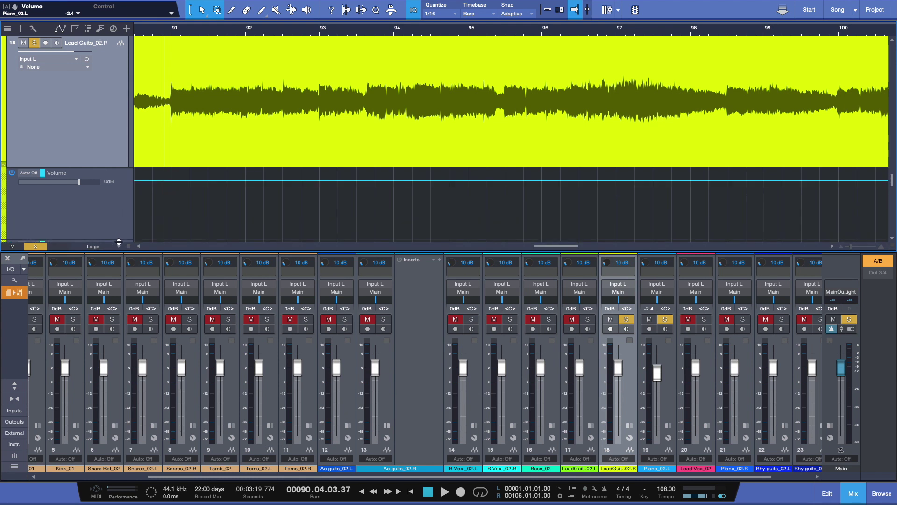
scroll(114, 188, "up", 1)
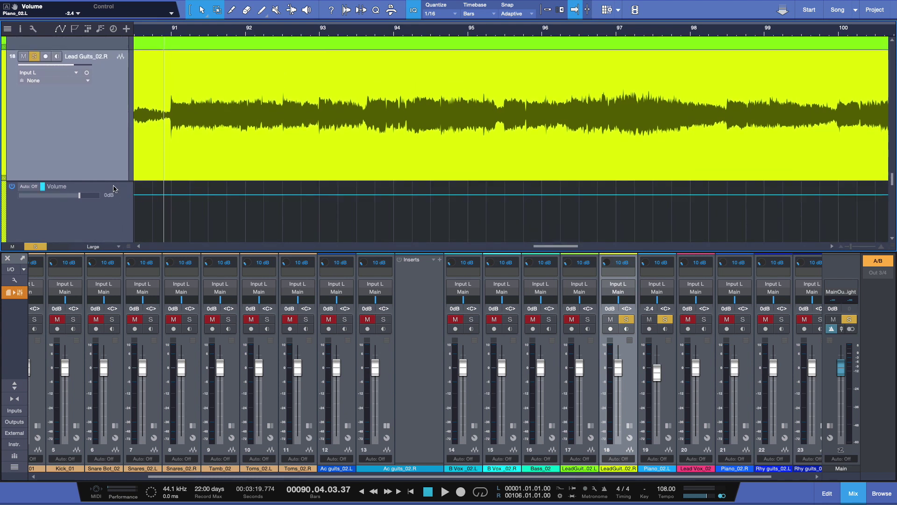
left_click_drag(112, 182, 114, 157)
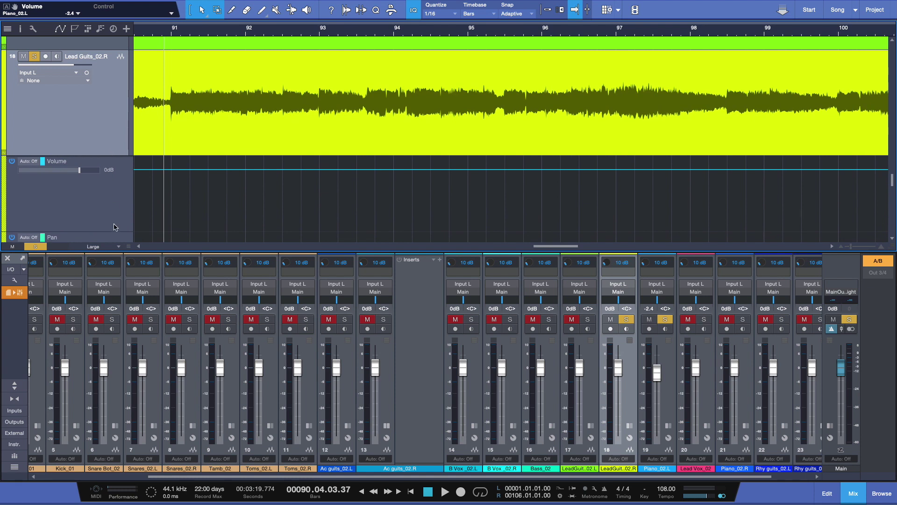
left_click_drag(114, 232, 119, 240)
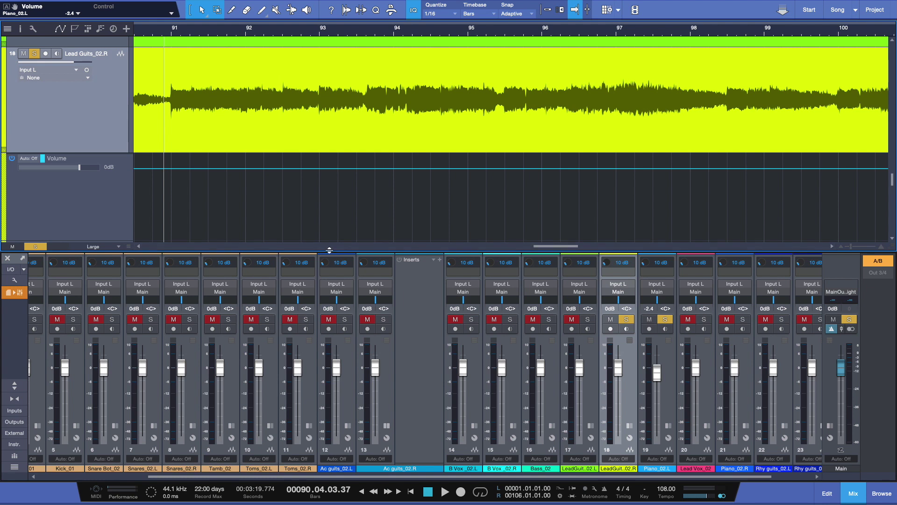
left_click_drag(330, 251, 331, 258)
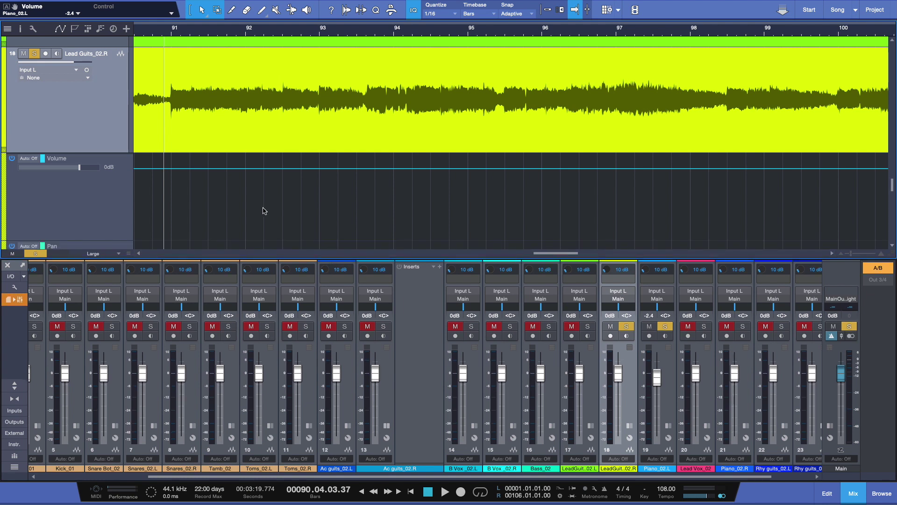
Set the Volume lane to Write and record a ride of channel 18's fader during playback.
left_click(28, 158)
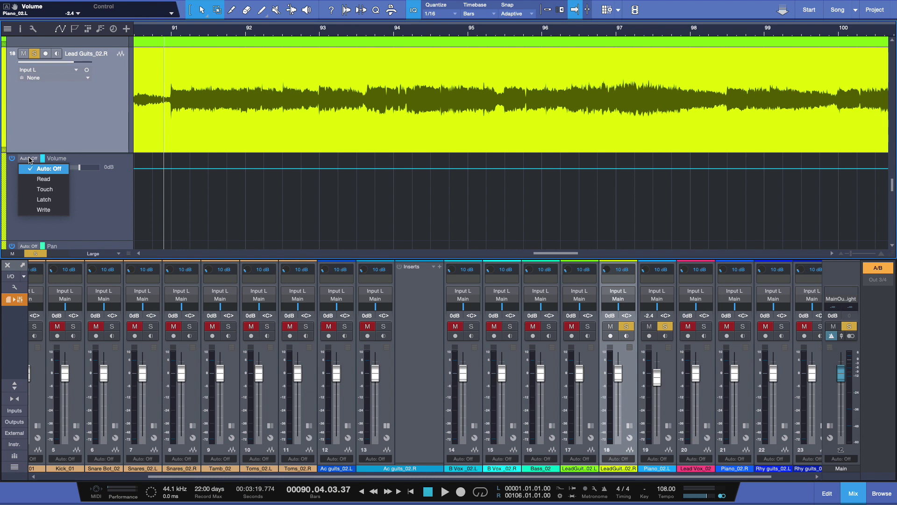
left_click(53, 210)
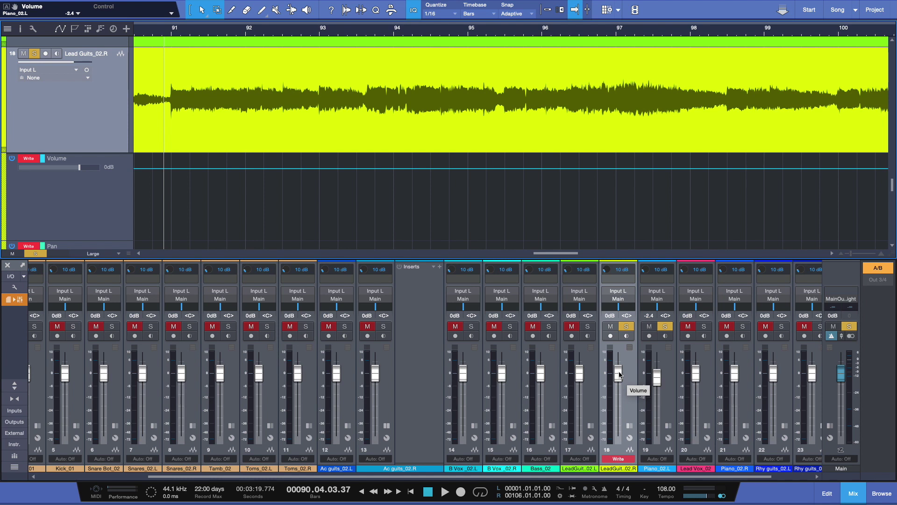
key("space")
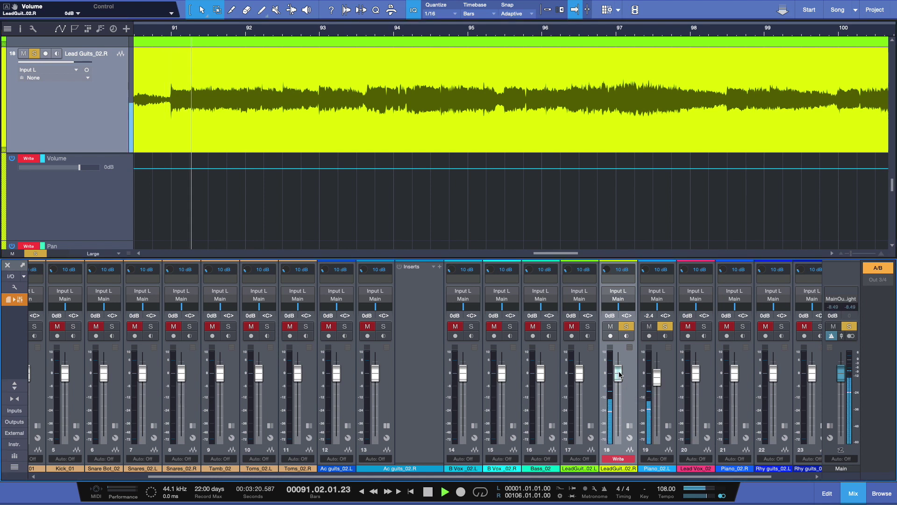
mouse_move(619, 374)
left_mouse_down()
mouse_move(634, 370)
mouse_move(633, 396)
left_mouse_up()
key("space")
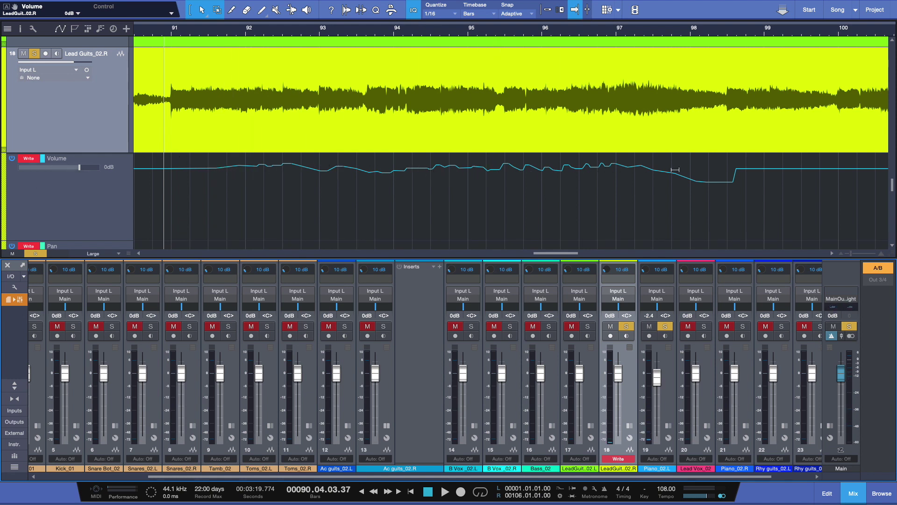
Switch the lead guitar volume automation to Read and play it back from bar 95.
left_click(26, 161)
left_click(35, 174)
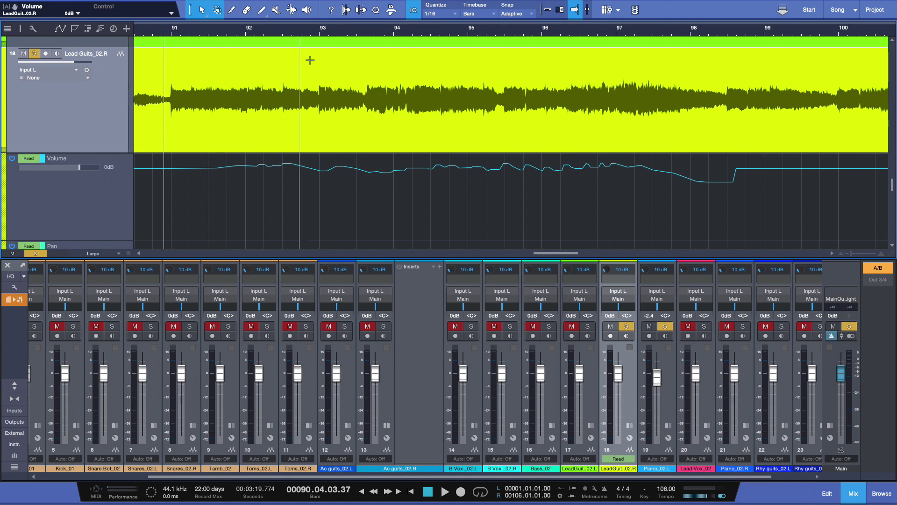
left_click(470, 31)
key("space")
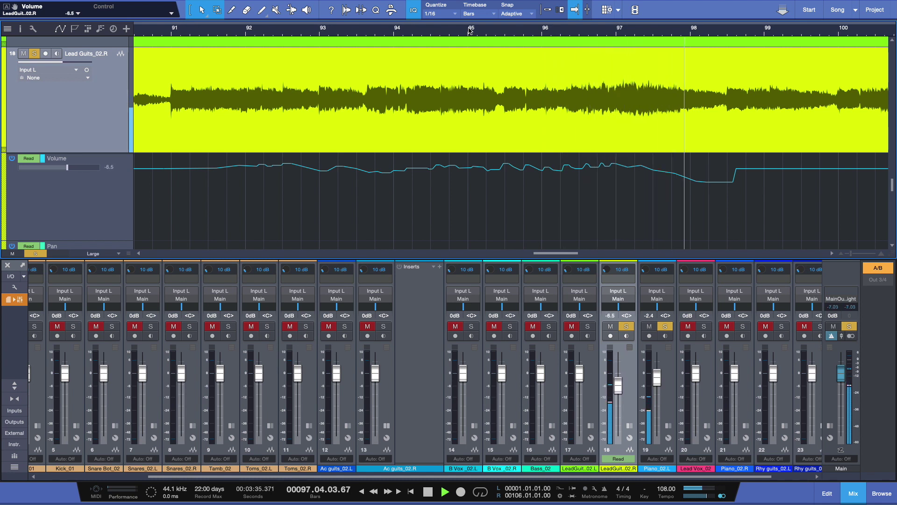
key("space")
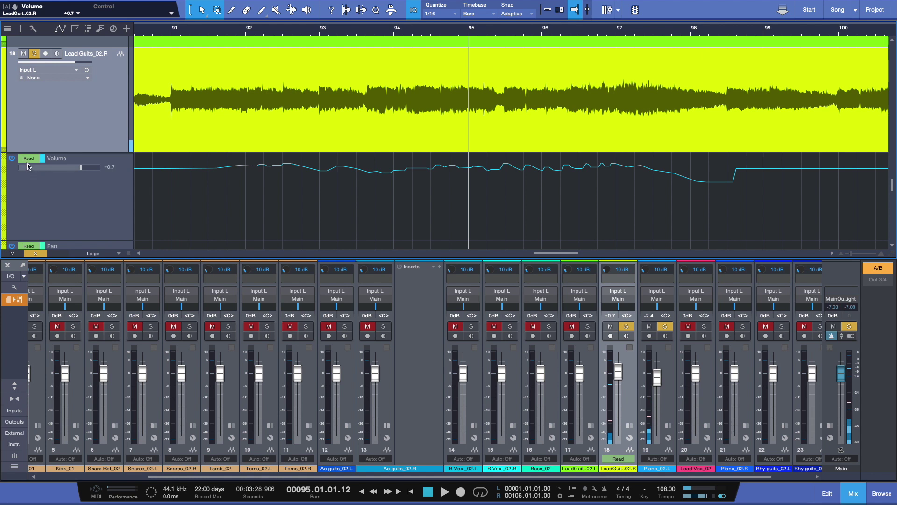
left_click(28, 159)
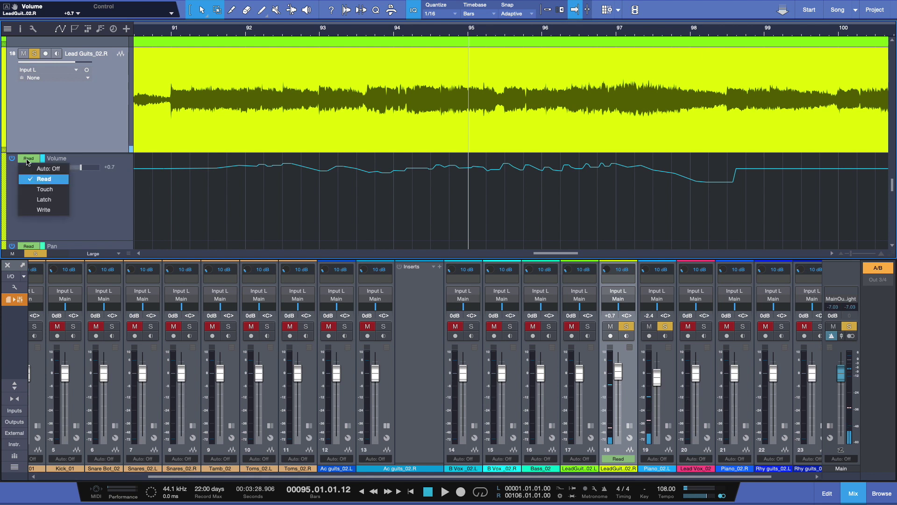
left_click(47, 202)
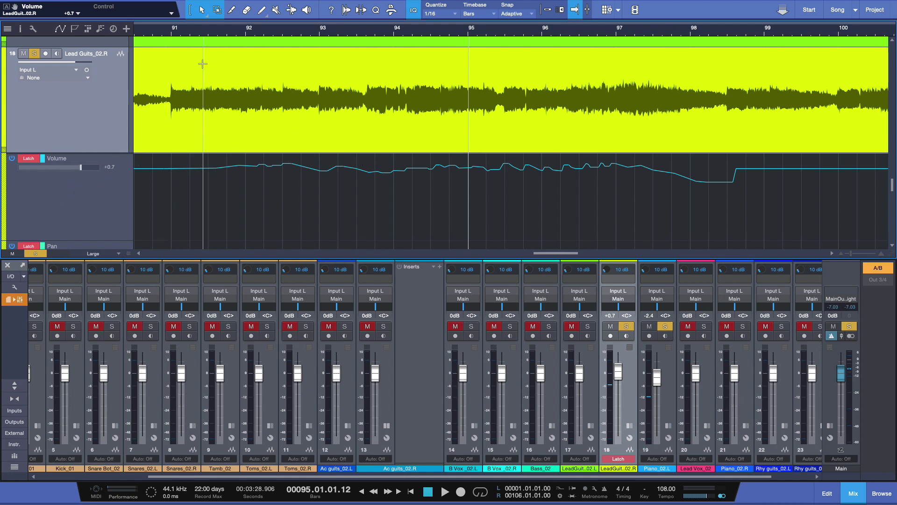
left_click(170, 30)
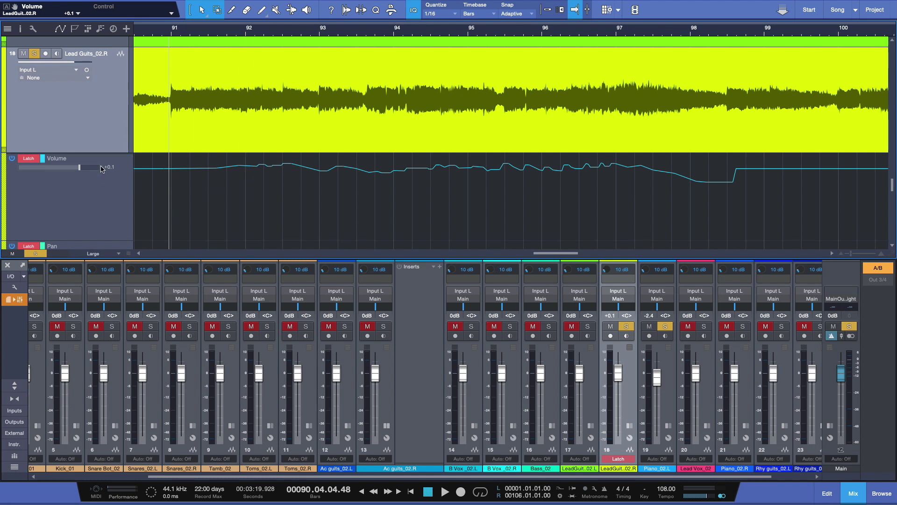
key("space")
mouse_move(81, 172)
left_mouse_down()
mouse_move(58, 170)
mouse_move(96, 171)
left_mouse_up()
key("space")
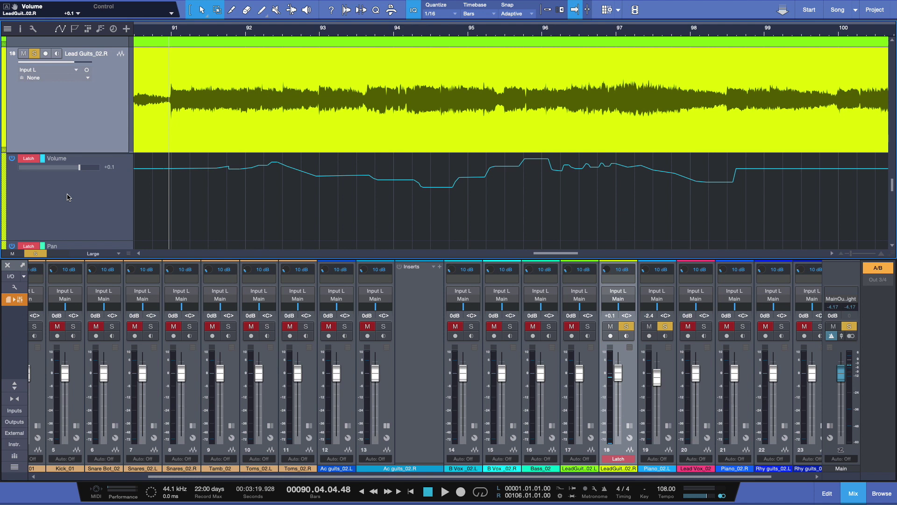
key("ctrl+z")
Switch volume automation to Touch, record a volume dip near bar 94, then undo it.
left_click(28, 158)
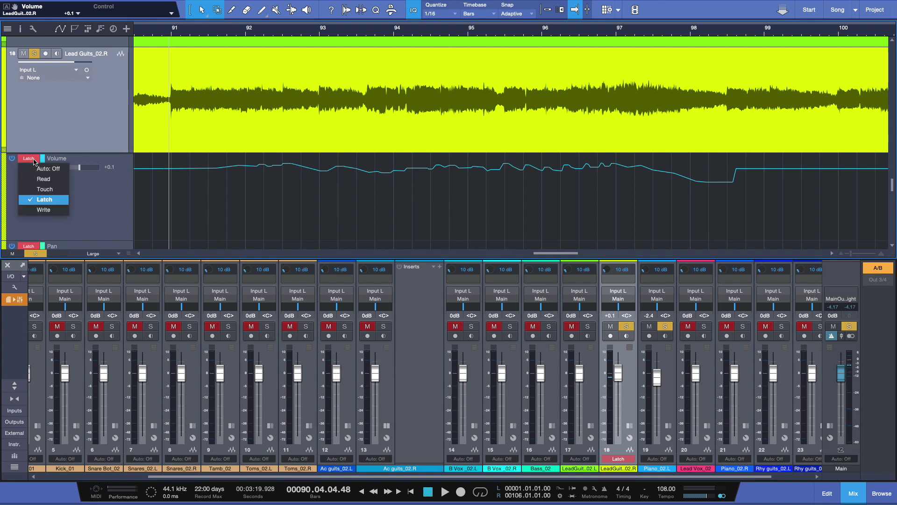
left_click(38, 187)
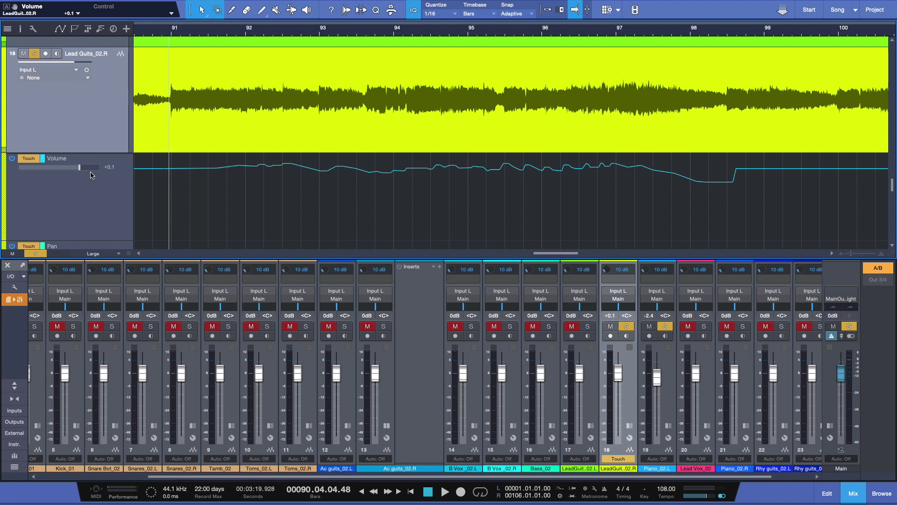
key("space")
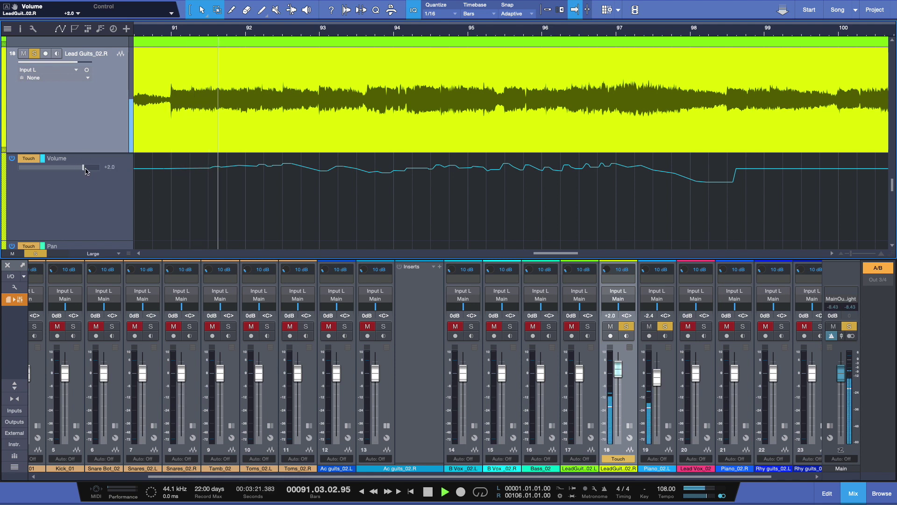
left_click_drag(86, 171, 72, 169)
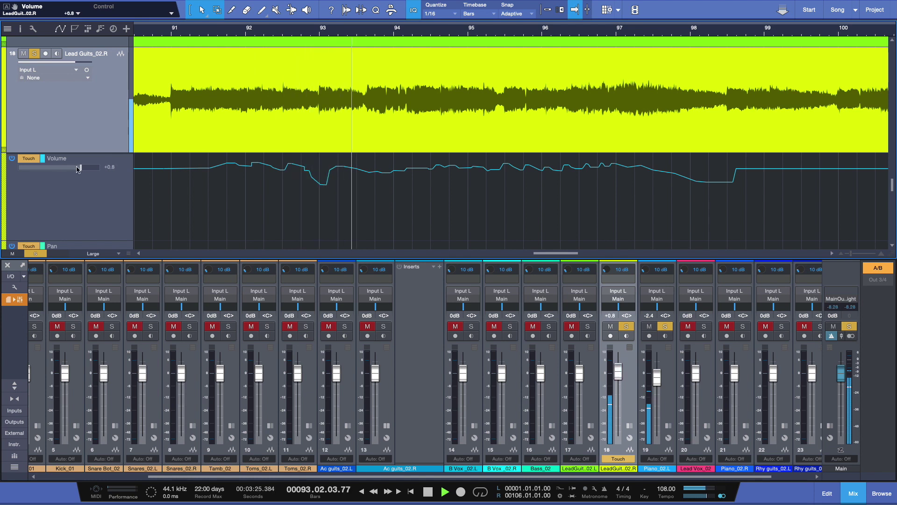
mouse_move(73, 169)
left_mouse_down()
mouse_move(51, 166)
mouse_move(84, 173)
left_mouse_up()
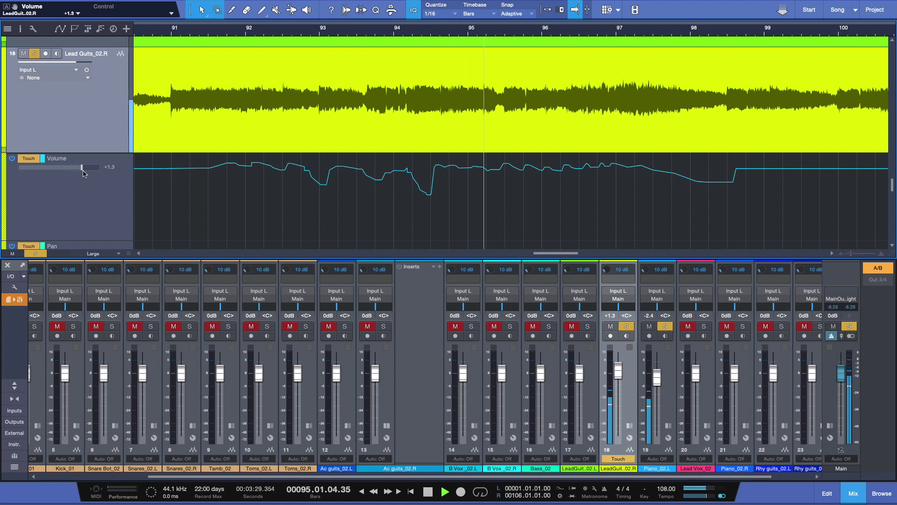
key("space")
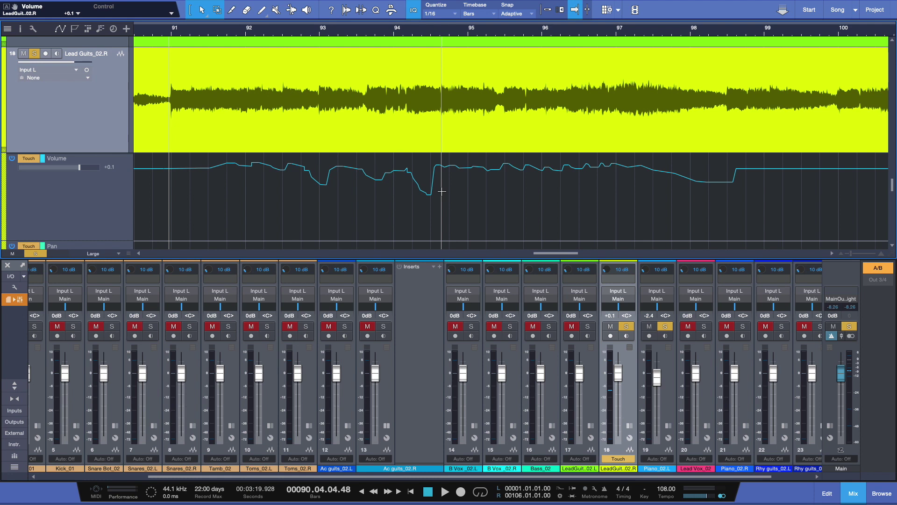
key("ctrl+z")
Switch the lead guitar volume automation to Read, then to Write.
left_click(22, 159)
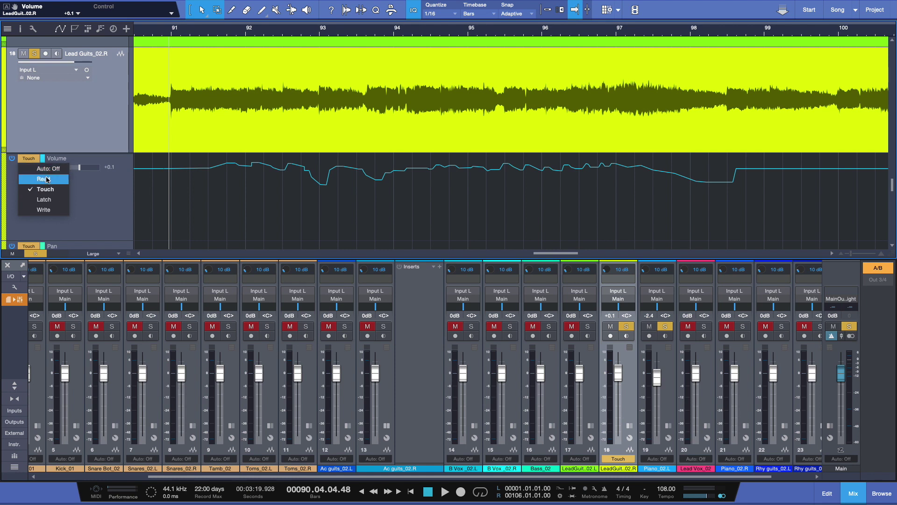
left_click(47, 179)
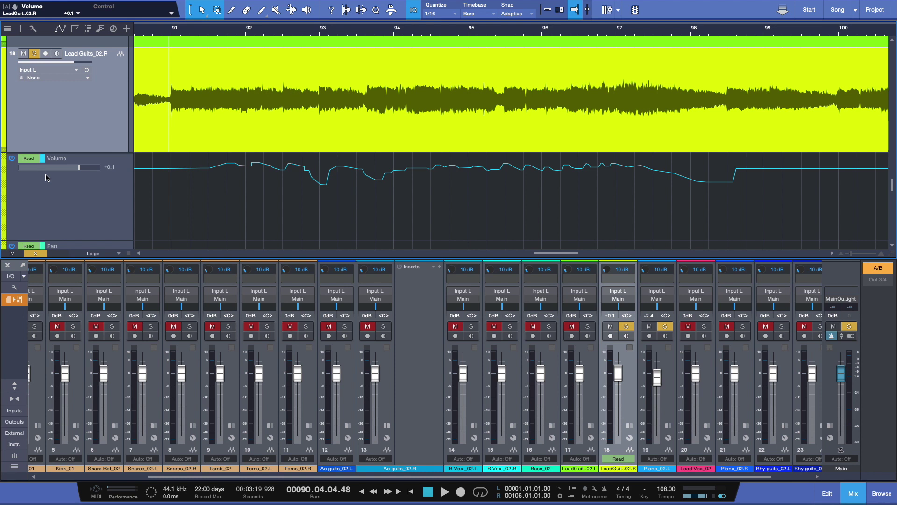
left_click(33, 161)
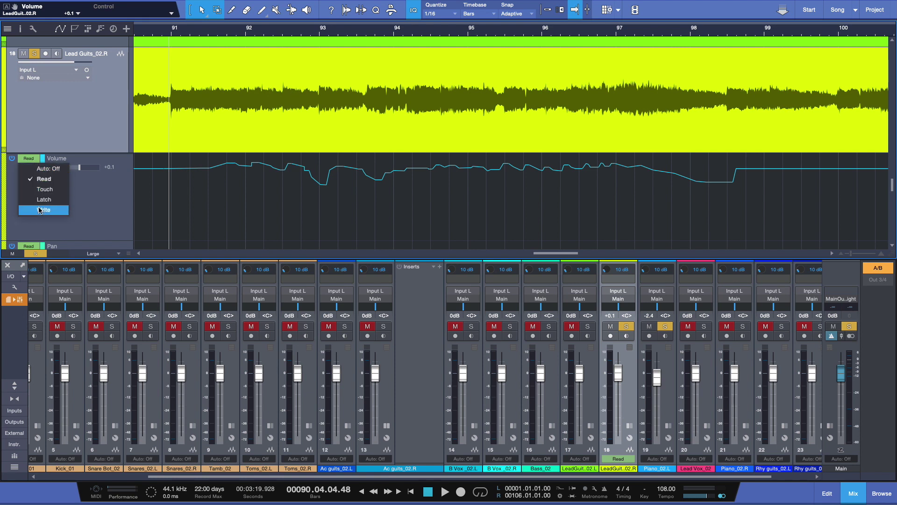
left_click(40, 210)
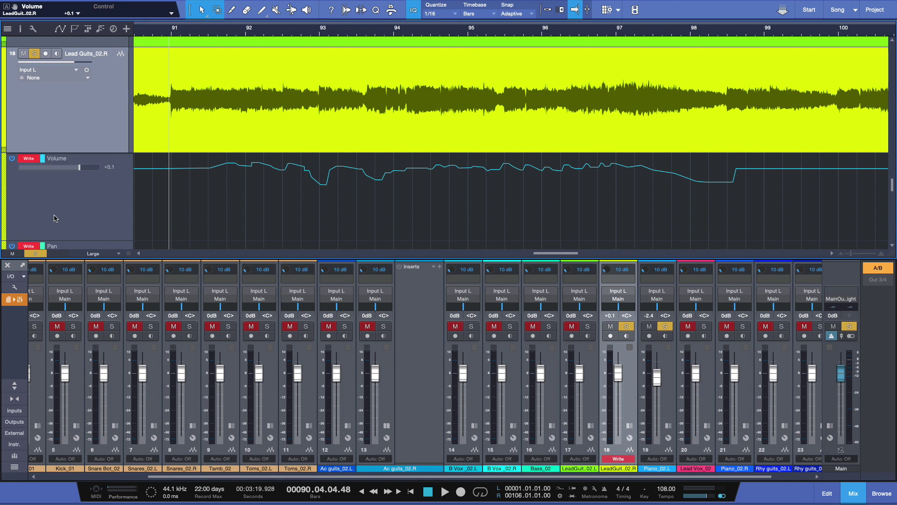
Play a trial Write pass from bar 93, then undo the flat pass.
left_click(340, 31)
key("space")
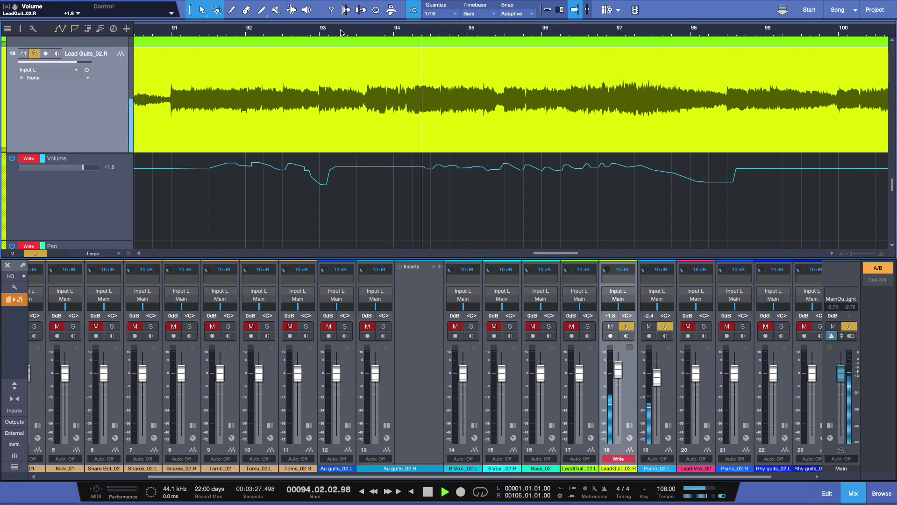
key("space")
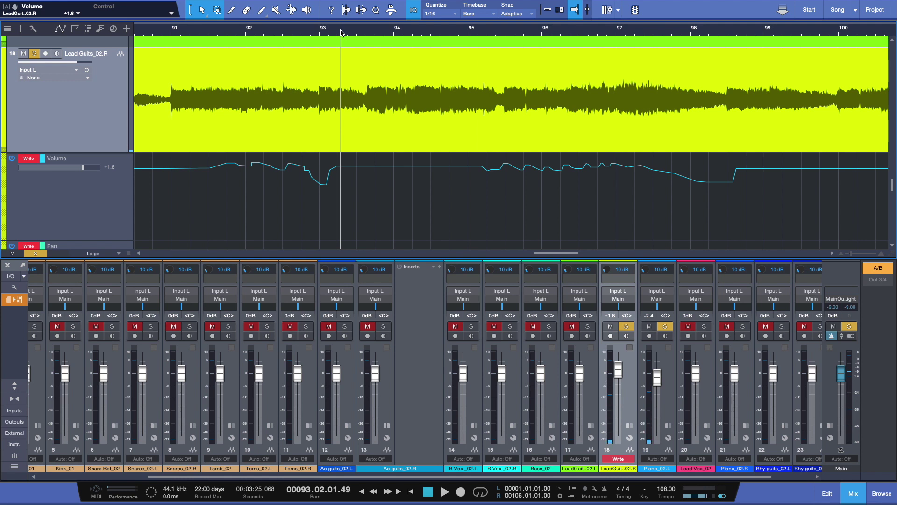
key("ctrl+z")
left_click(29, 158)
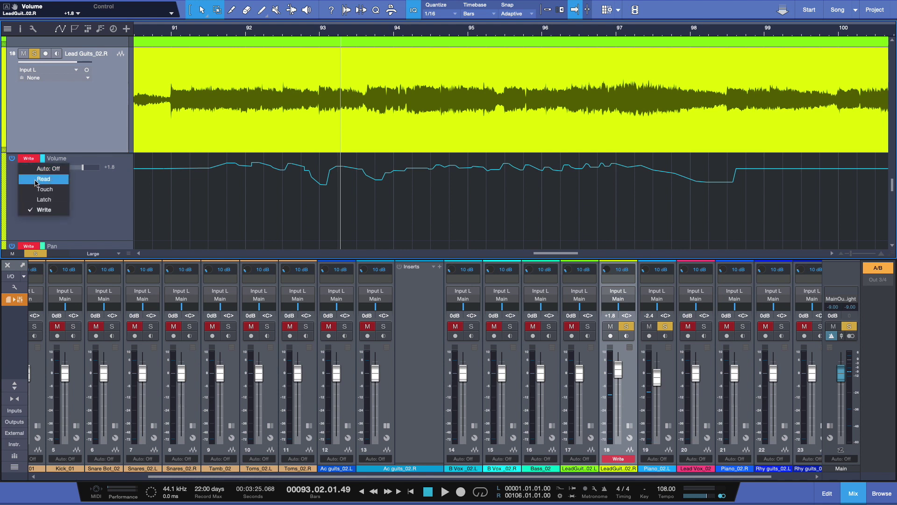
Return volume automation to Read and raise the dip nodes around bar 93 toward 0 dB.
left_click(37, 179)
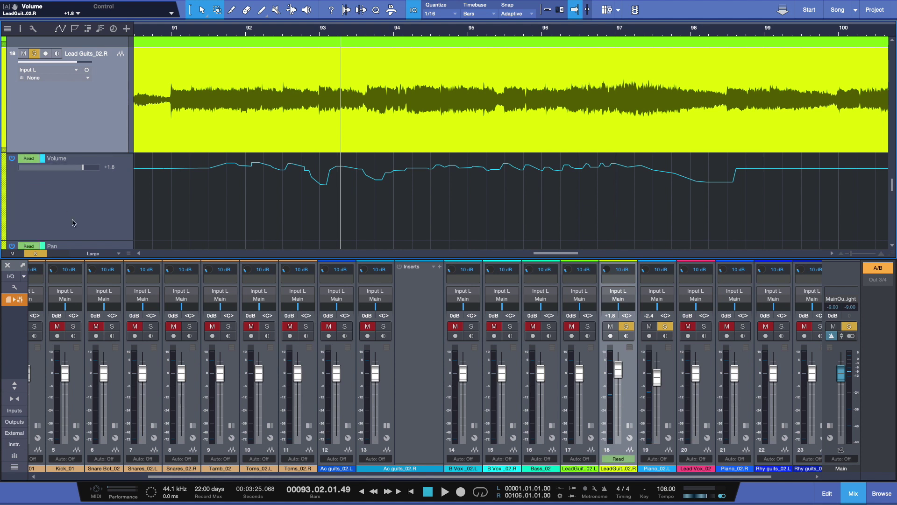
left_click(376, 179)
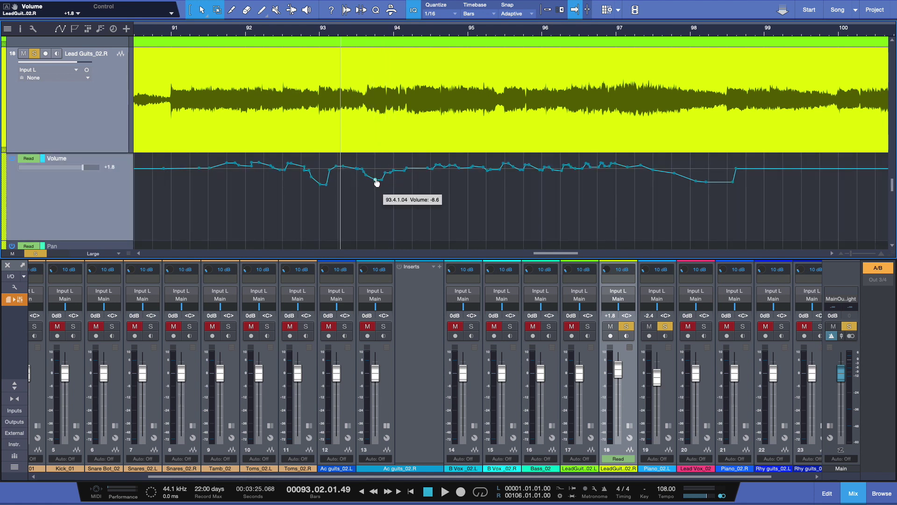
left_click_drag(375, 180, 374, 176)
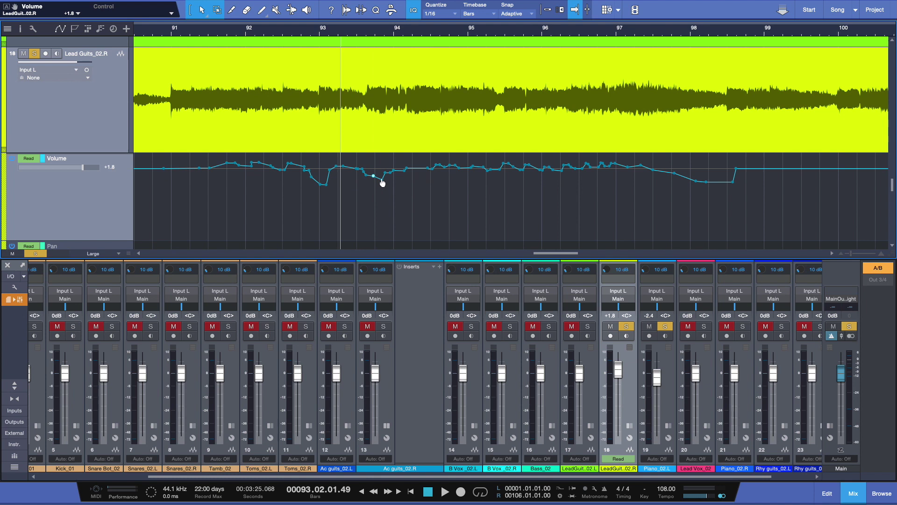
left_click(381, 180)
left_click_drag(327, 190, 327, 183)
left_click(350, 167)
mouse_move(358, 174)
left_mouse_down()
mouse_move(350, 168)
mouse_move(352, 177)
left_mouse_up()
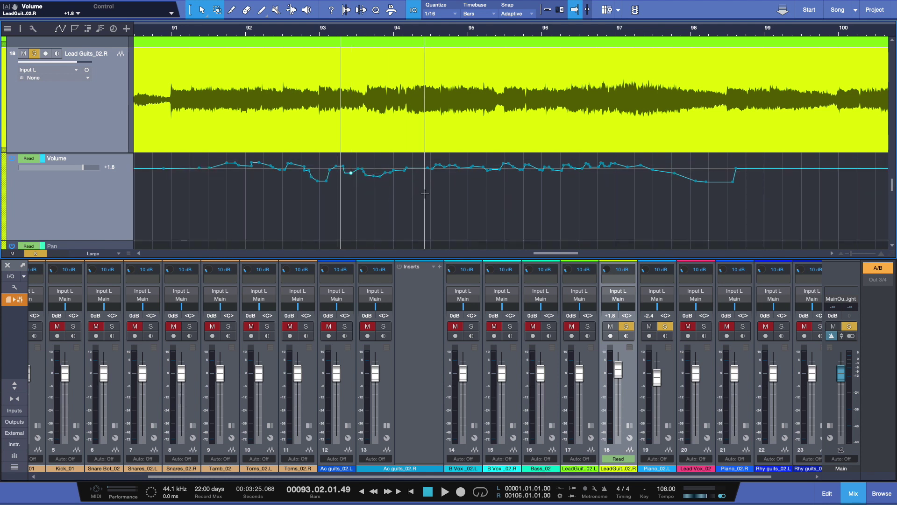
Delete the envelope node just after bar 93 and add a node near bar 98 raised to -4.3.
right_click(352, 177)
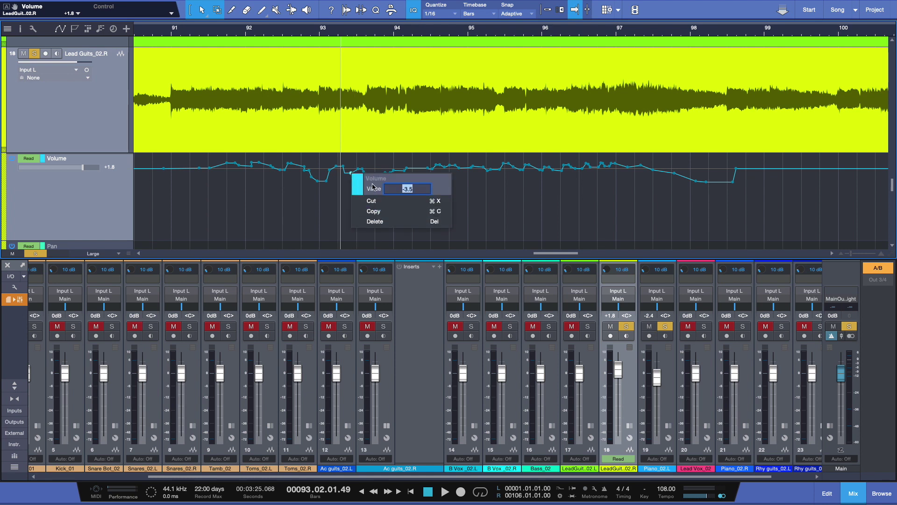
left_click(376, 222)
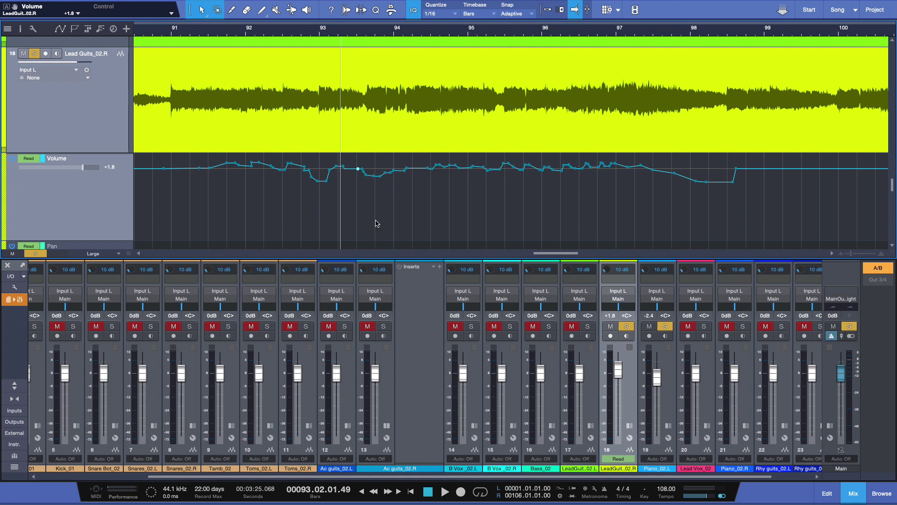
right_click(393, 171)
key("Escape")
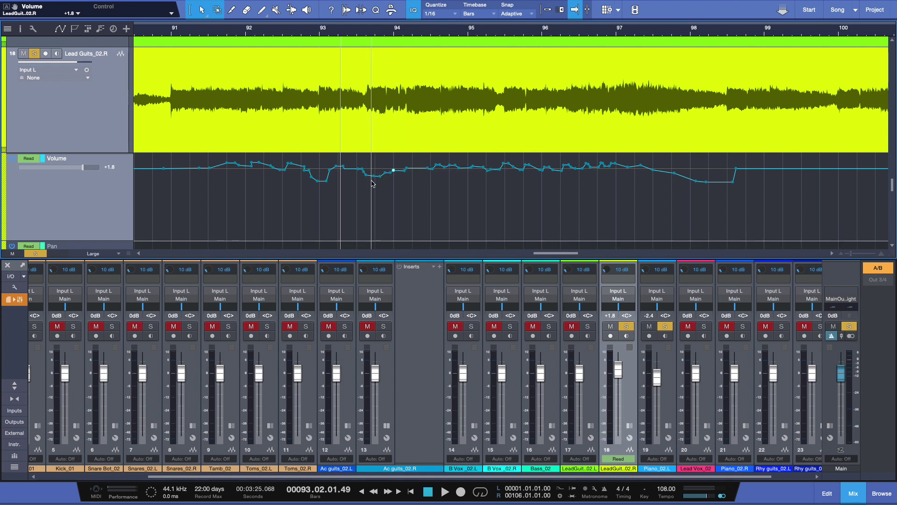
left_click(720, 182)
left_click_drag(721, 182, 717, 168)
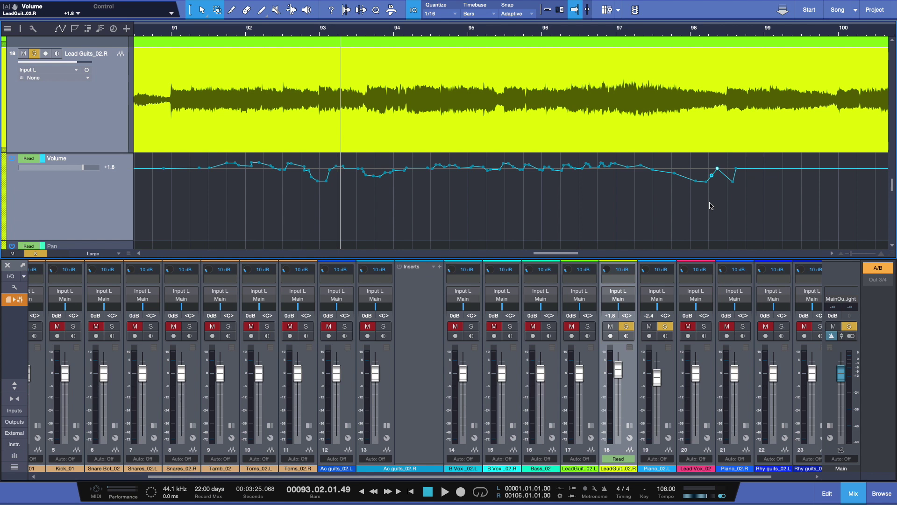
Keep Read mode and play the edited volume envelope from just before bar 91 through bar 98.
left_click(24, 158)
left_click(39, 178)
left_click(167, 28)
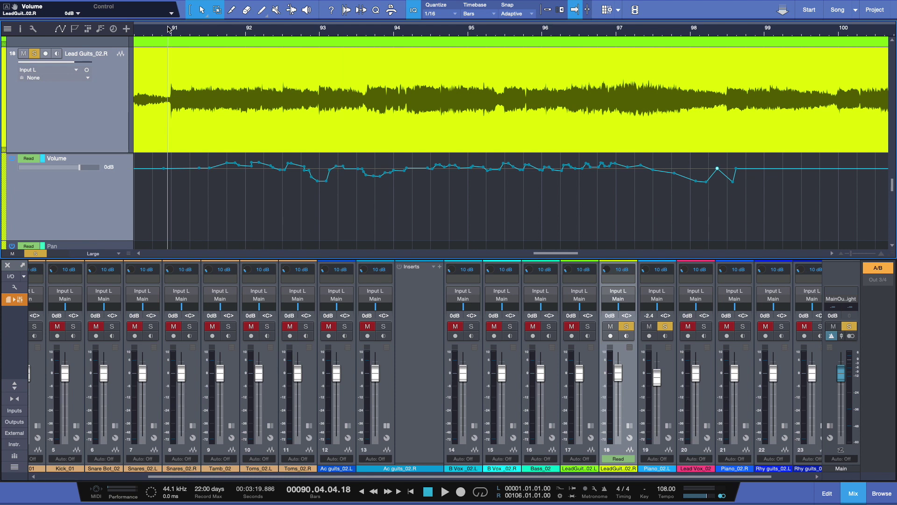
key("space")
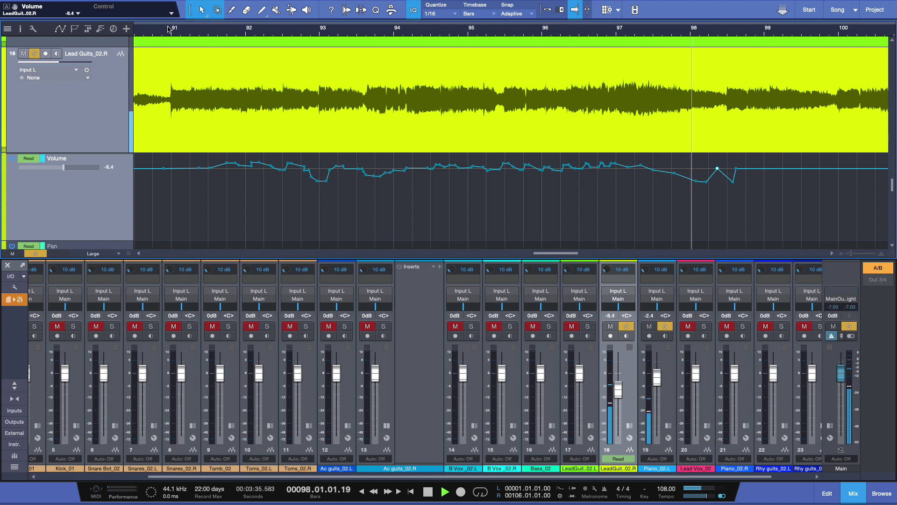
key("space")
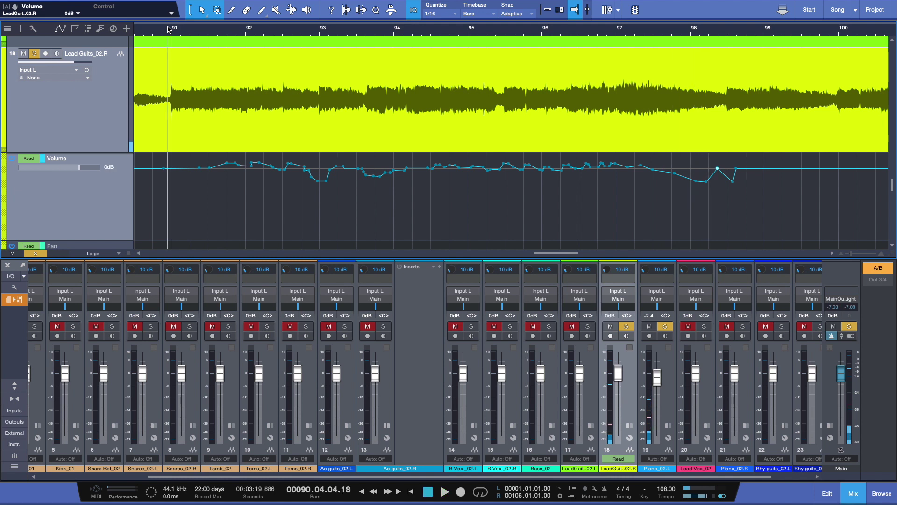